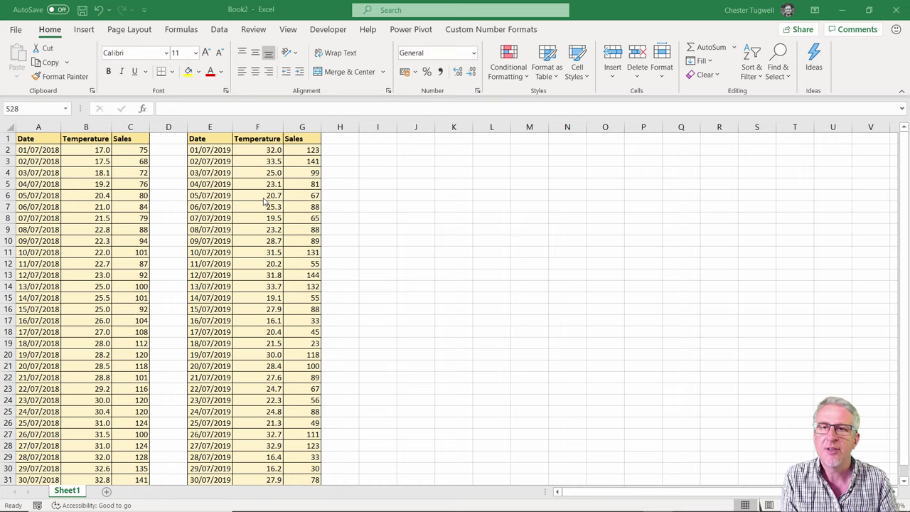
# Step: Insert a blank scatter chart and place it beside the tables, spanning columns I to S
pyautogui.click(426, 164)
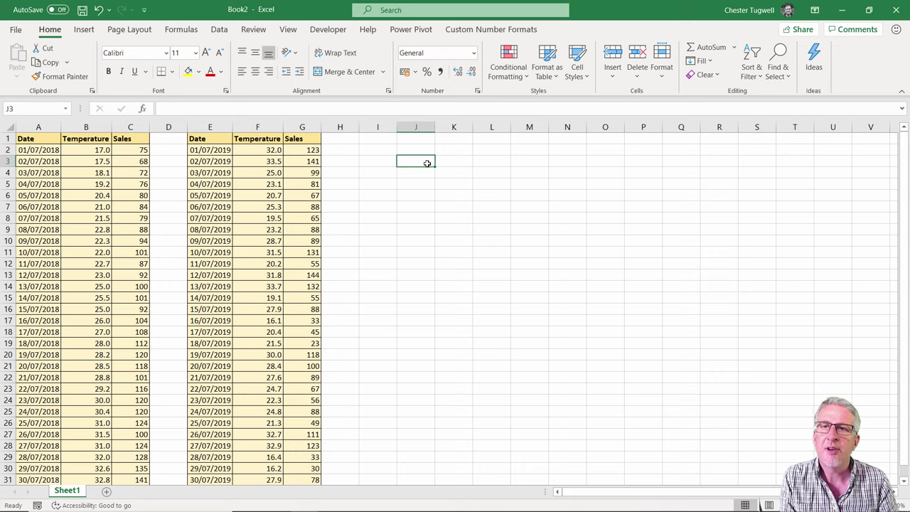
pyautogui.click(84, 29)
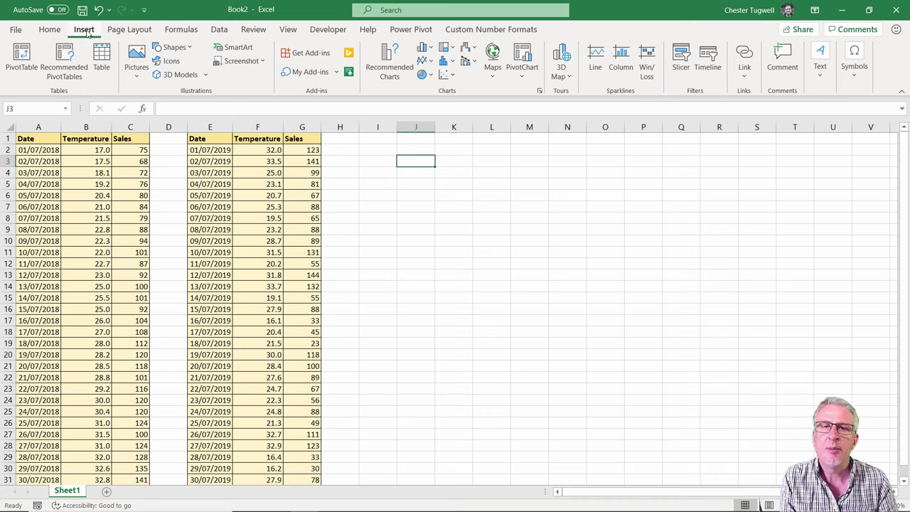
pyautogui.click(453, 75)
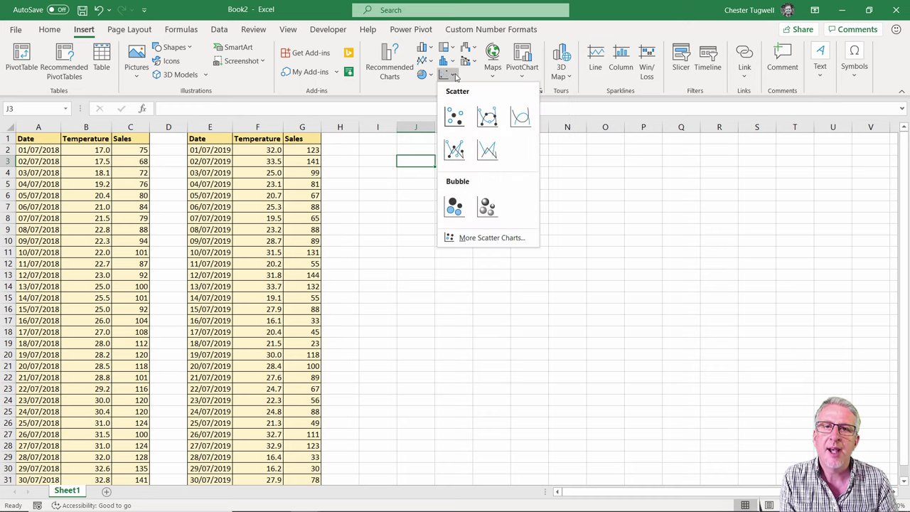
pyautogui.click(456, 115)
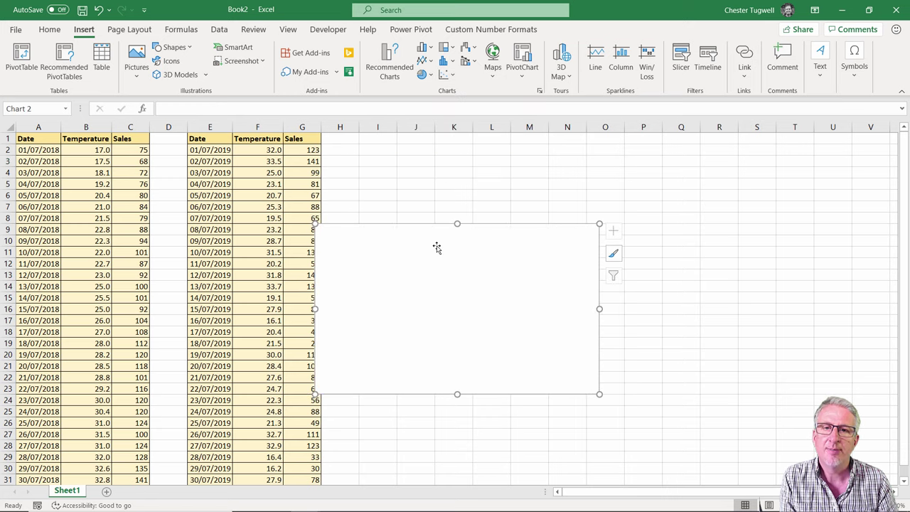
pyautogui.moveTo(437, 248); pyautogui.dragTo(488, 181)
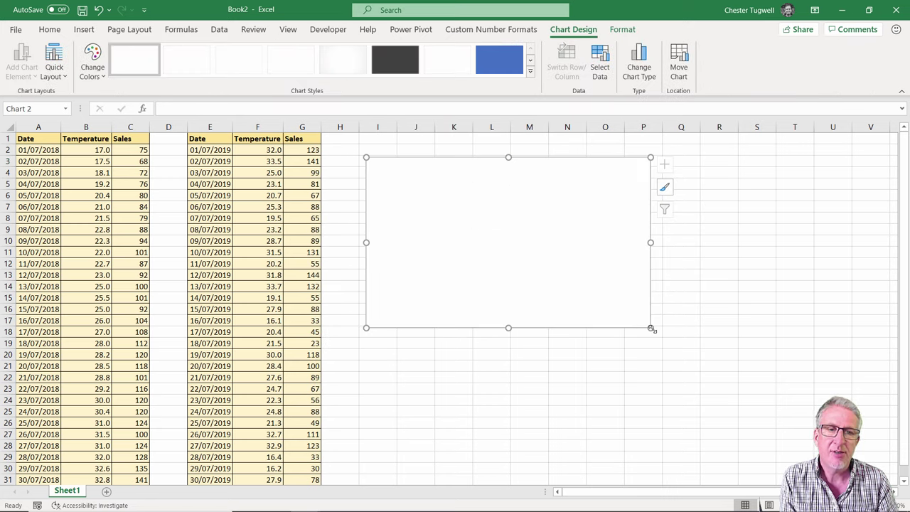
pyautogui.moveTo(652, 330); pyautogui.dragTo(780, 407)
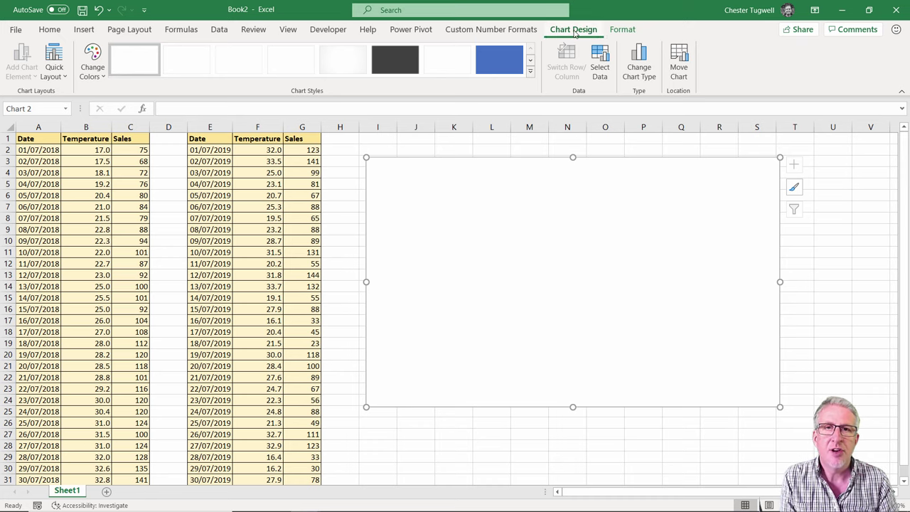
# Step: Add a new data series to the chart and name it July 2018
pyautogui.click(600, 71)
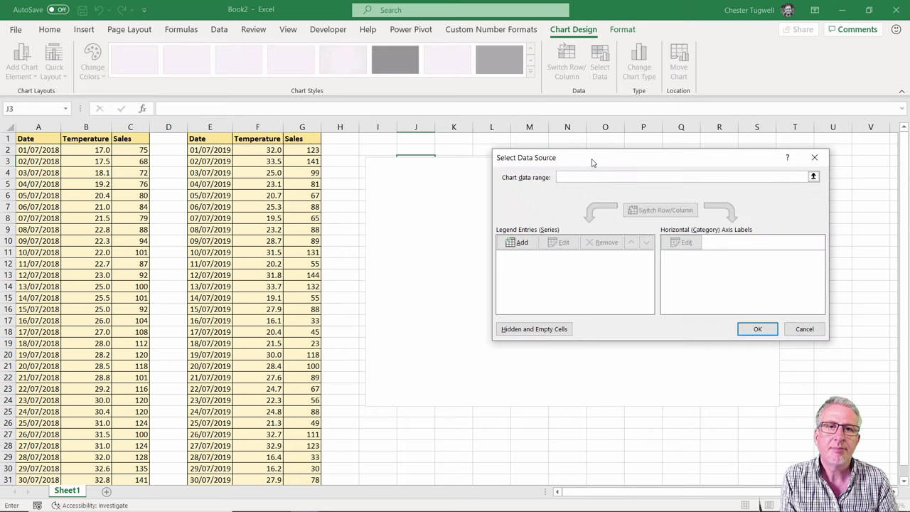
pyautogui.moveTo(592, 163); pyautogui.dragTo(431, 153)
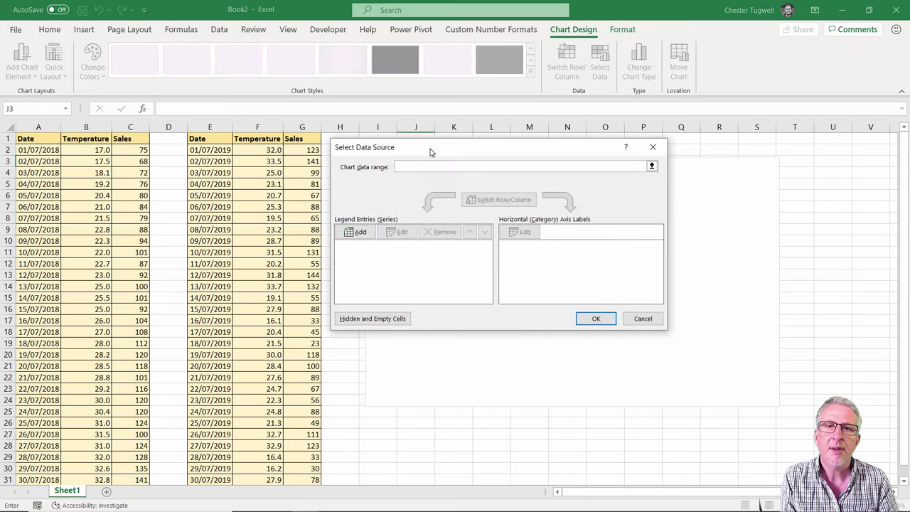
pyautogui.click(369, 236)
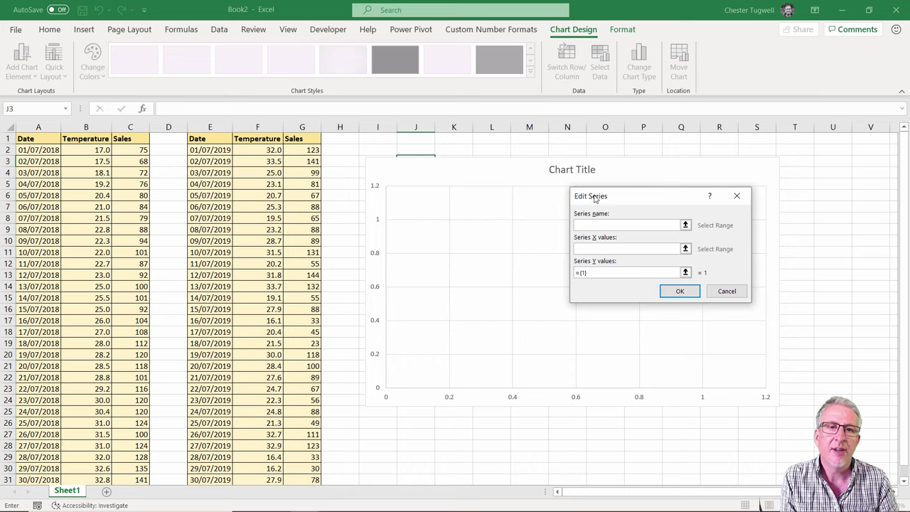
pyautogui.moveTo(598, 198); pyautogui.dragTo(545, 197)
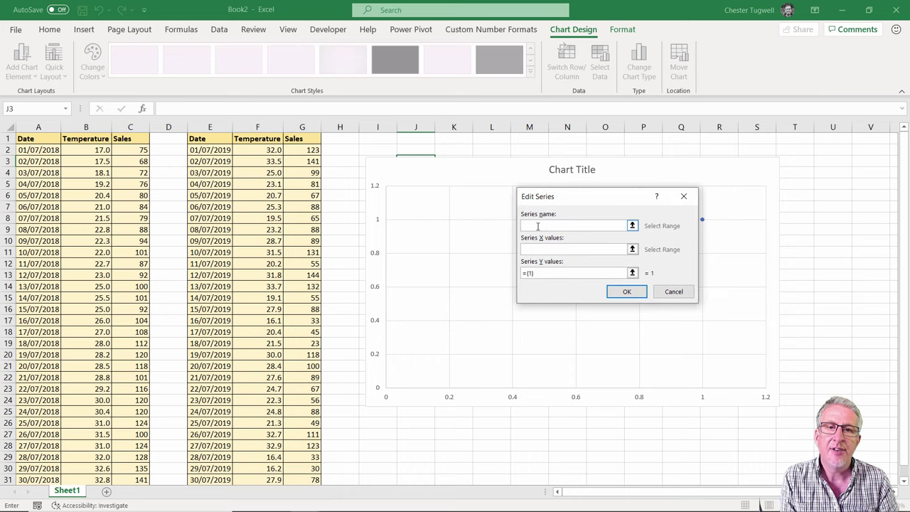
pyautogui.write('July 2018')
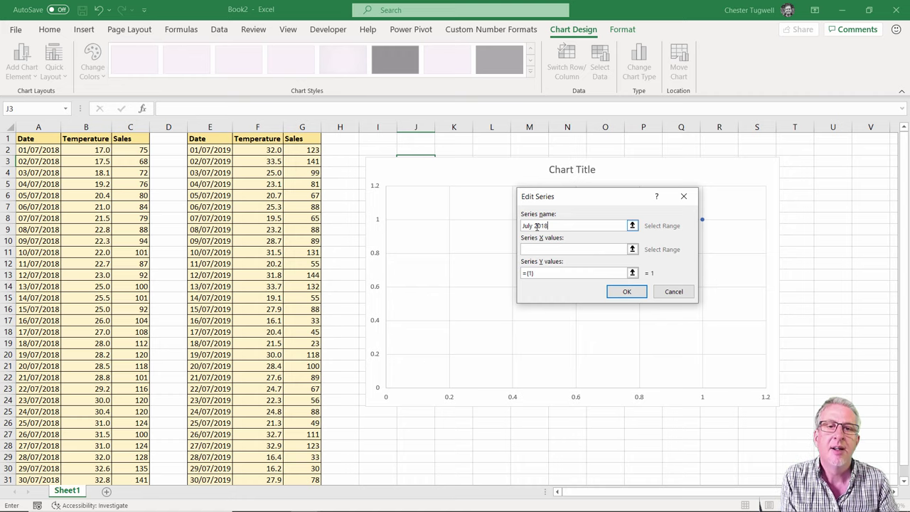
pyautogui.click(541, 248)
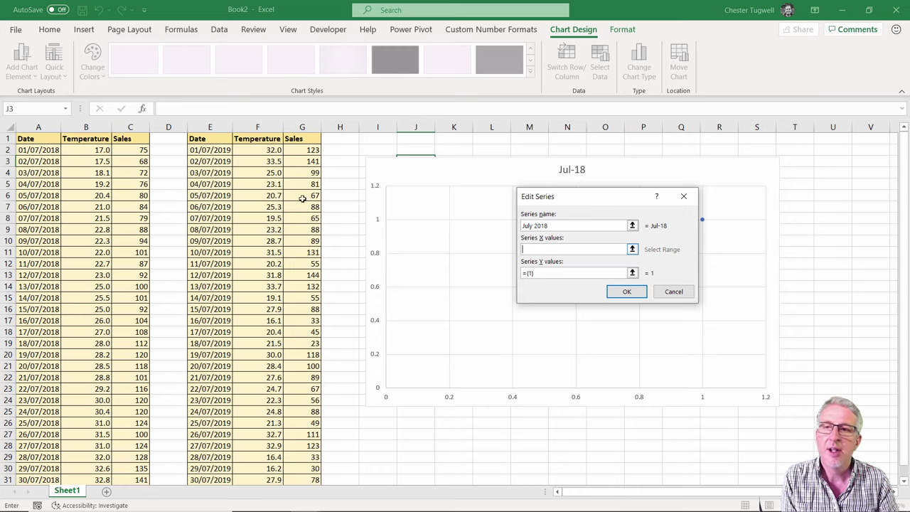
# Step: Set the series' X values to C2:C32 and Y values to B2:B32, then confirm
pyautogui.click(128, 150)
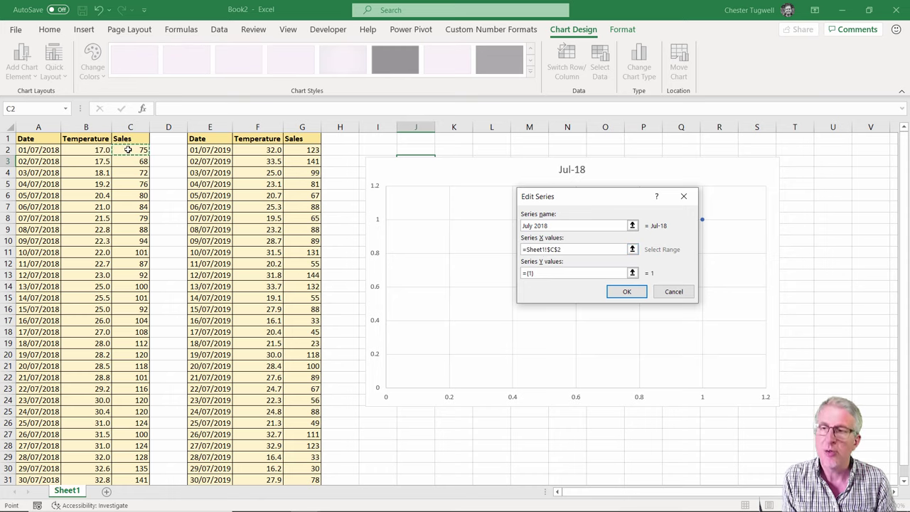
pyautogui.hotkey('ctrl', 'shift', 'Down')
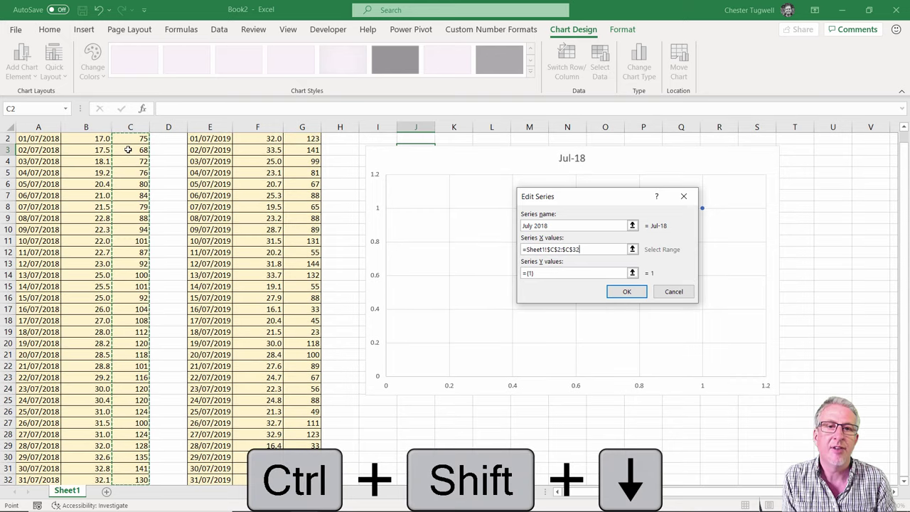
pyautogui.scroll(1, 128, 150)
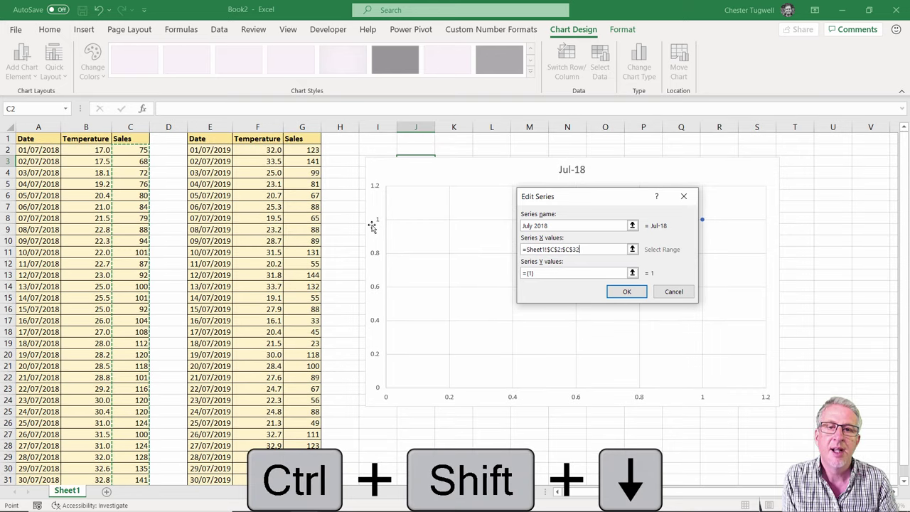
pyautogui.press('Tab')
pyautogui.press('BackSpace')
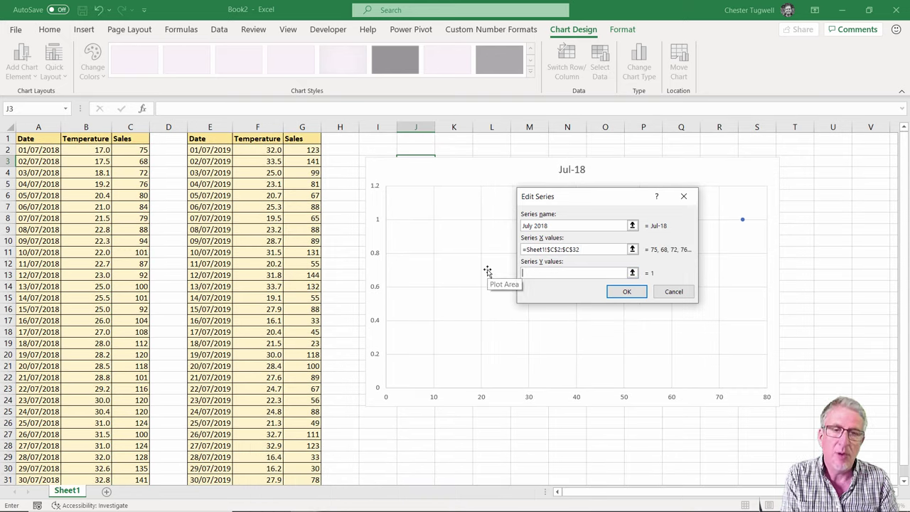
pyautogui.click(94, 150)
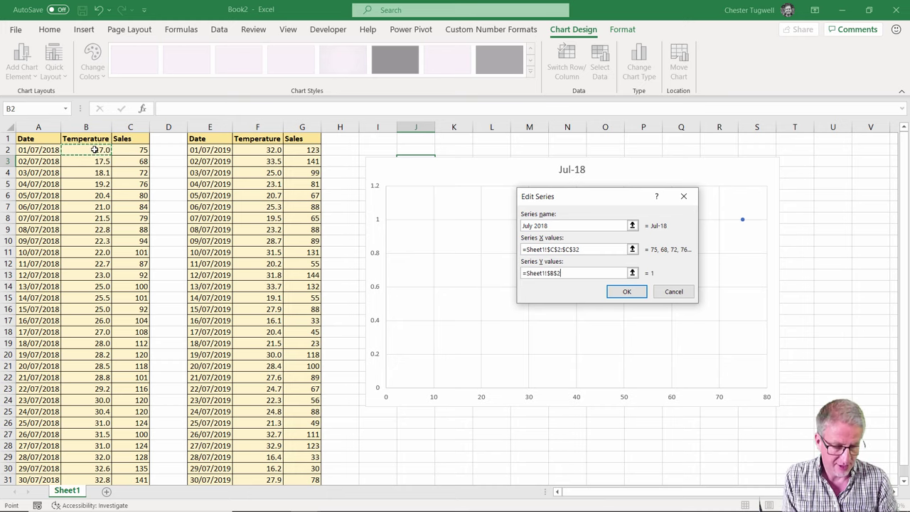
pyautogui.hotkey('ctrl', 'shift', 'Down')
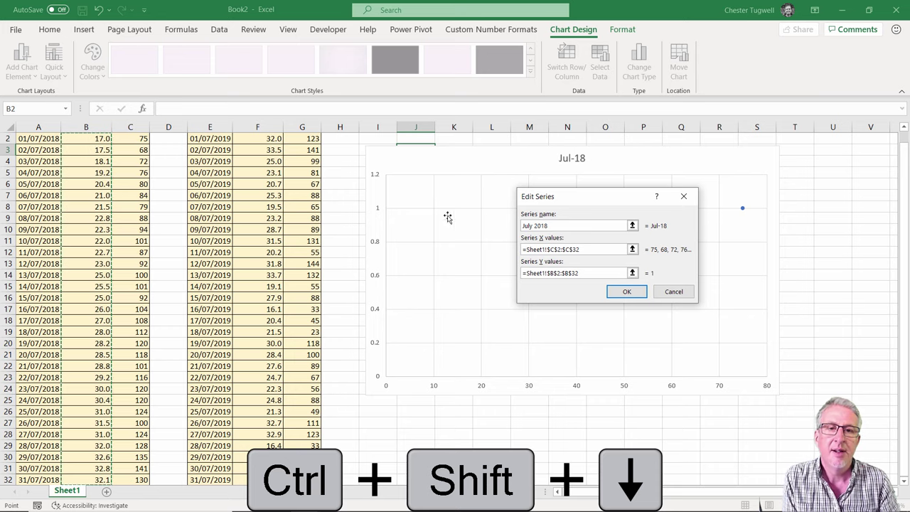
pyautogui.click(619, 293)
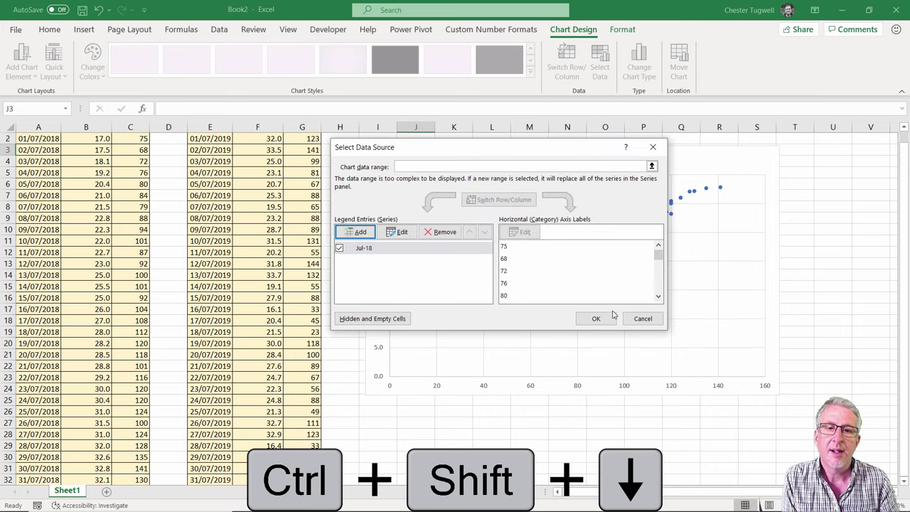
# Step: Close the Select Data Source dialog so the chart plots the Jul-18 points
pyautogui.click(598, 319)
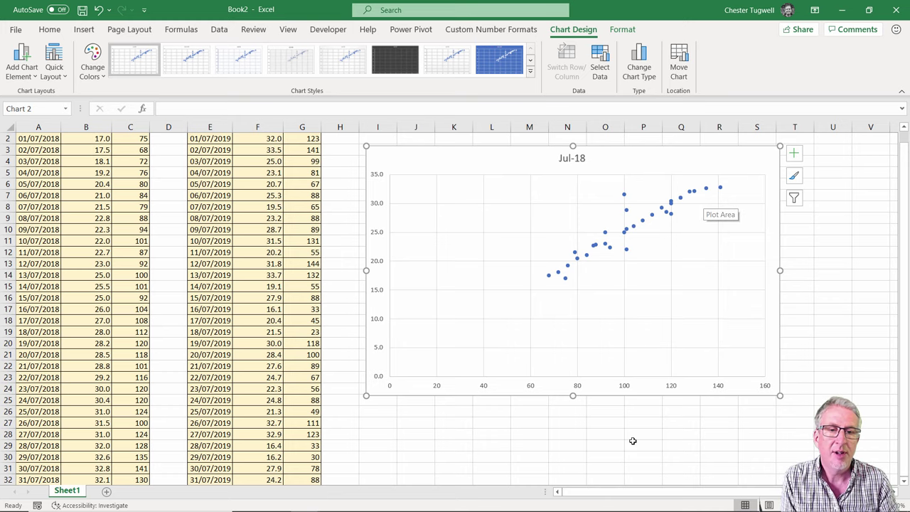
pyautogui.scroll(1, 283, 360)
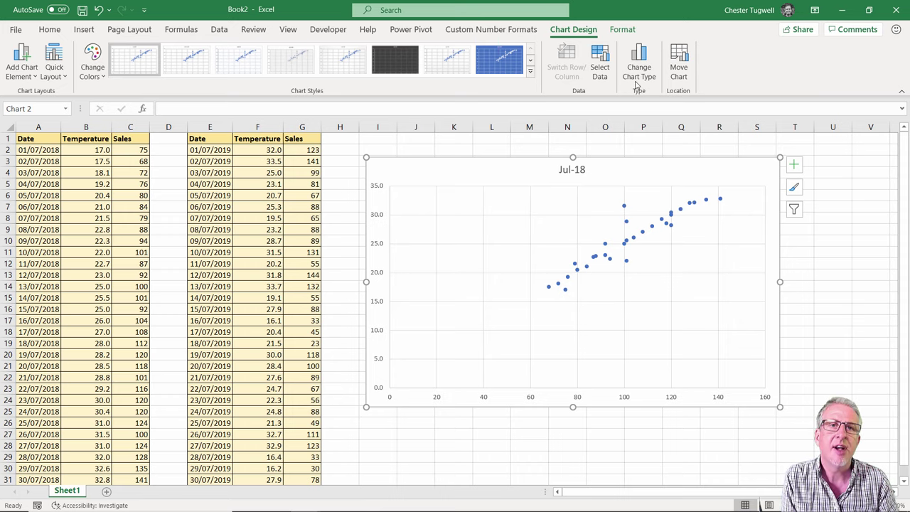
# Step: Add a second series named July 2019 with X values G2:G32
pyautogui.click(606, 77)
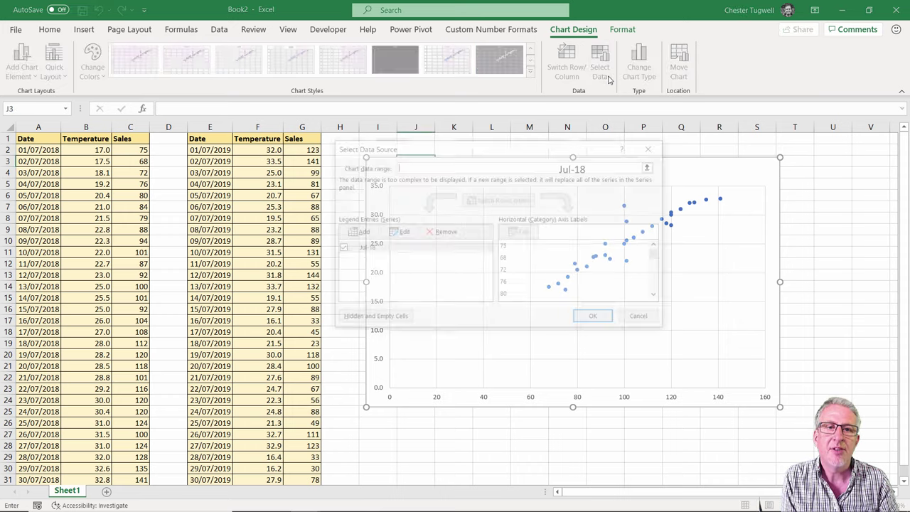
pyautogui.click(361, 235)
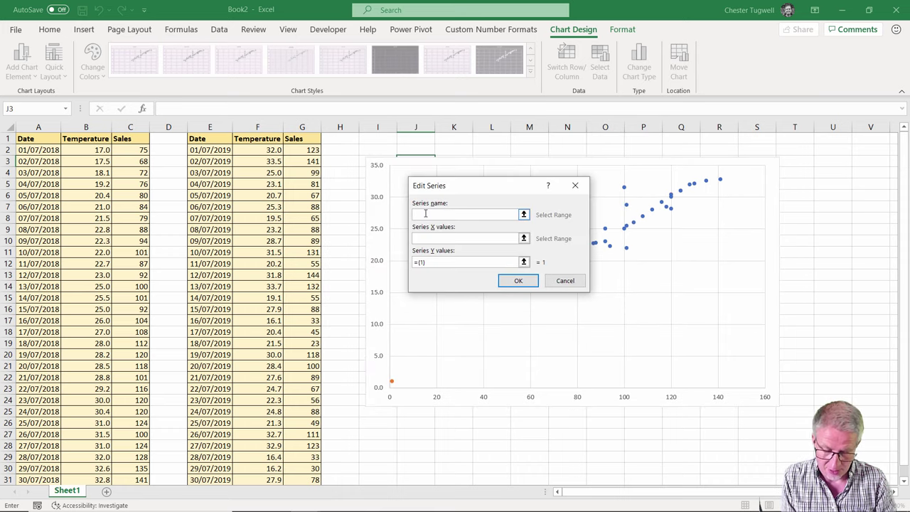
pyautogui.write('July 2019')
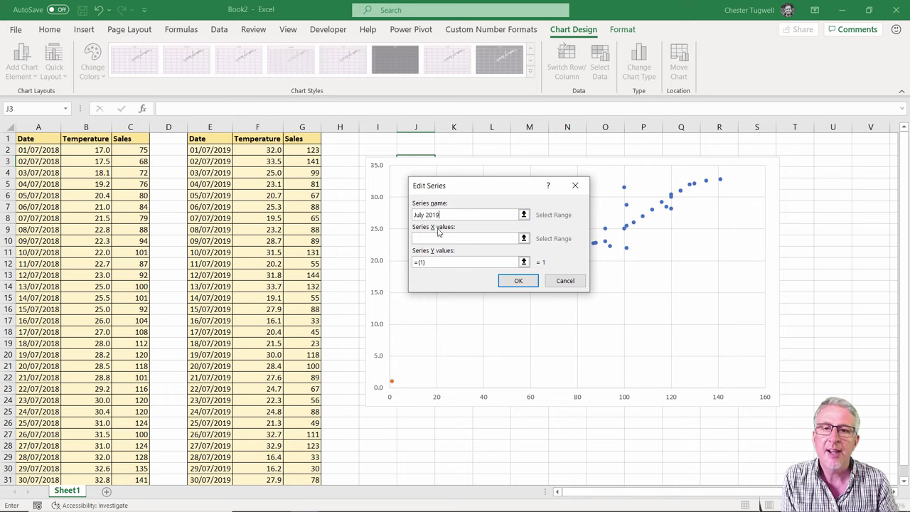
pyautogui.click(437, 239)
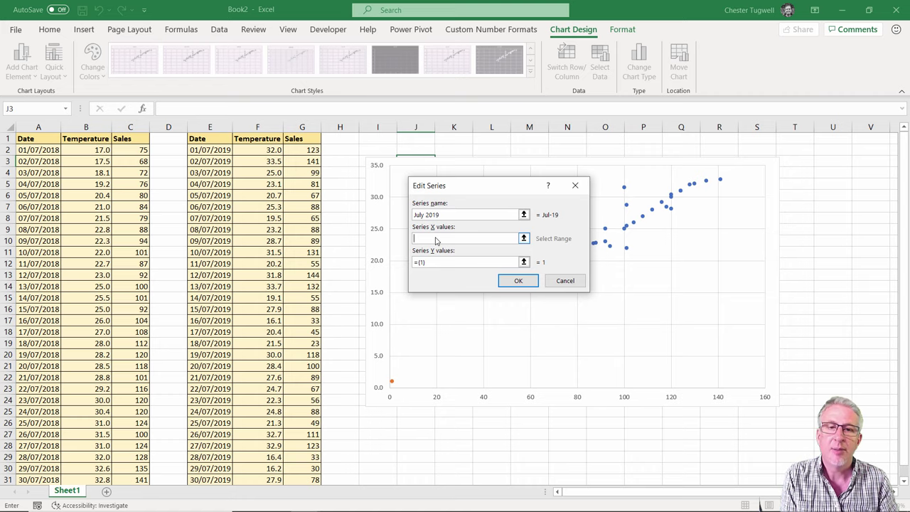
pyautogui.click(305, 150)
pyautogui.hotkey('ctrl', 'shift', 'Down')
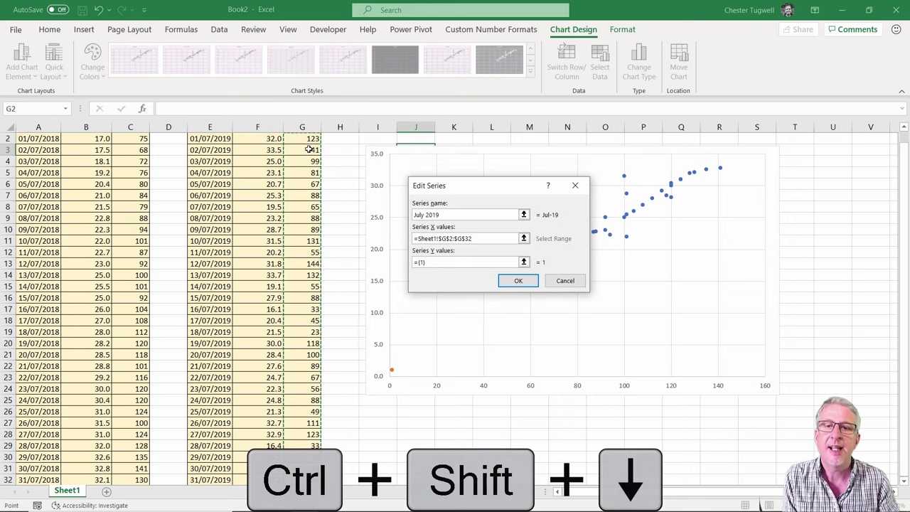
# Step: Set the July 2019 Y values to F2:F32 and apply the changes to the chart
pyautogui.moveTo(433, 261); pyautogui.dragTo(410, 261)
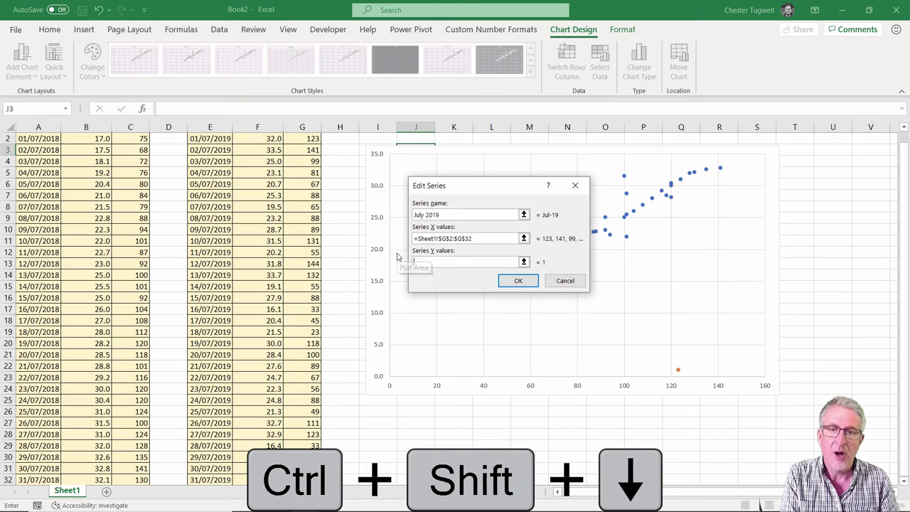
pyautogui.press('BackSpace')
pyautogui.scroll(-1, 305, 237)
pyautogui.scroll(1, 273, 152)
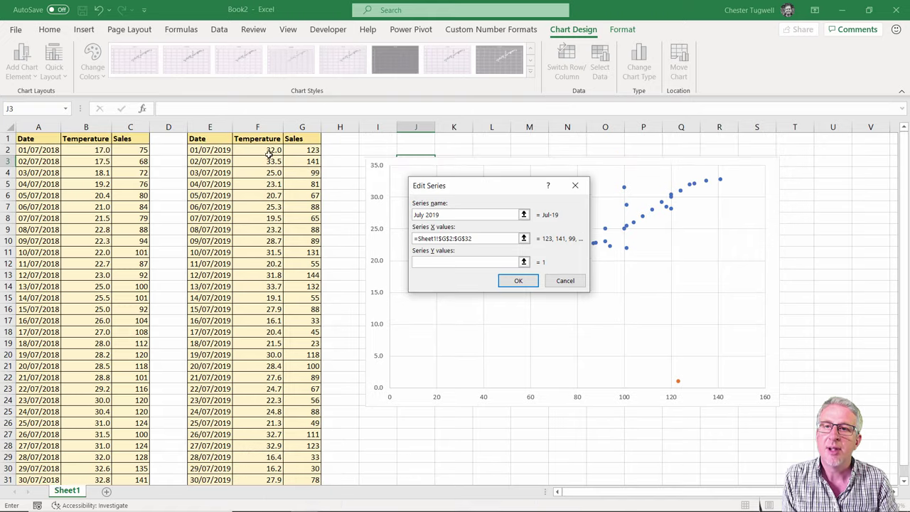
pyautogui.click(269, 147)
pyautogui.hotkey('ctrl', 'shift', 'Down')
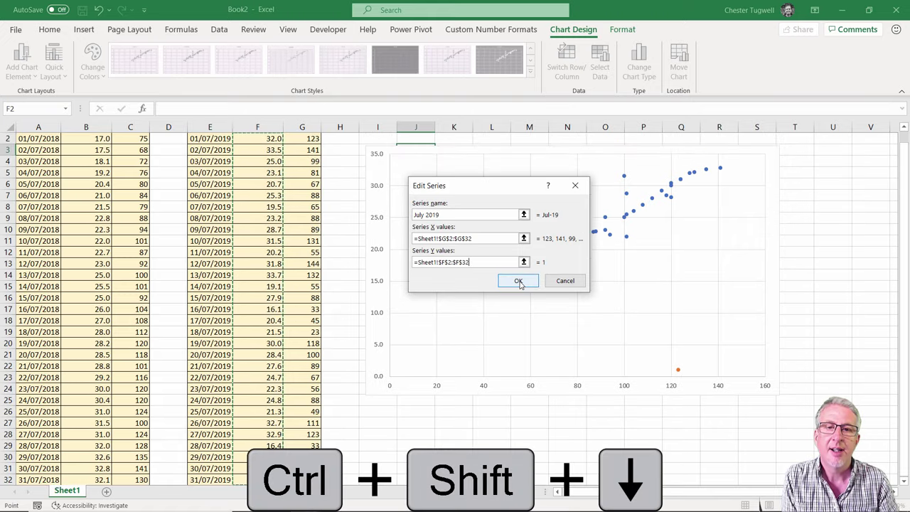
pyautogui.click(520, 281)
pyautogui.click(596, 321)
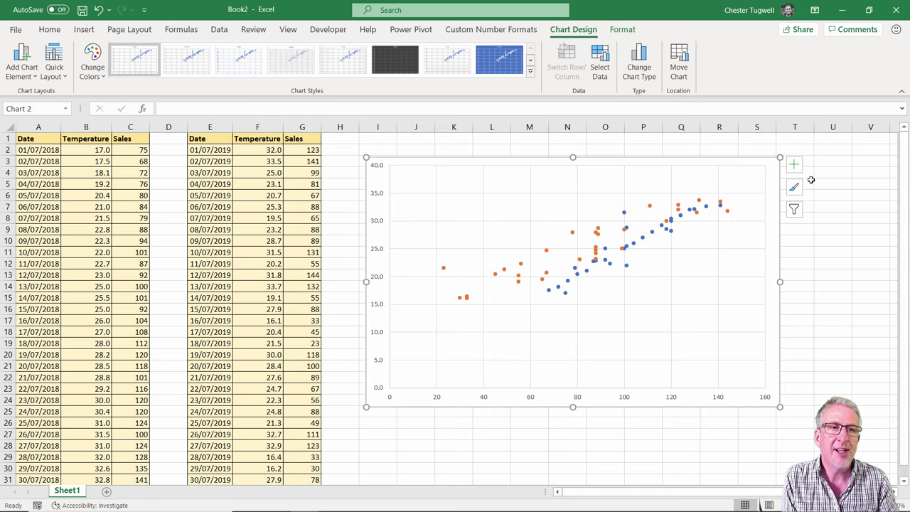
# Step: Turn on a bottom legend labelling the Jul-18 and Jul-19 series
pyautogui.click(794, 166)
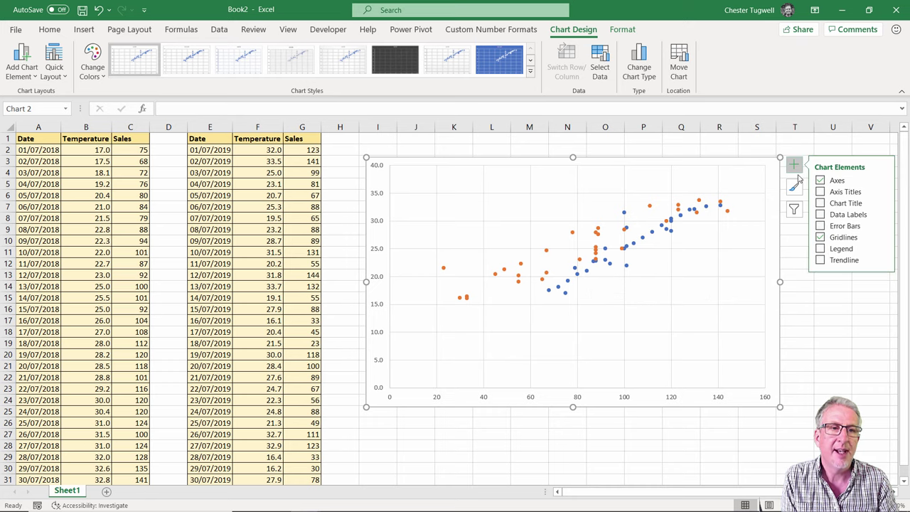
pyautogui.click(882, 249)
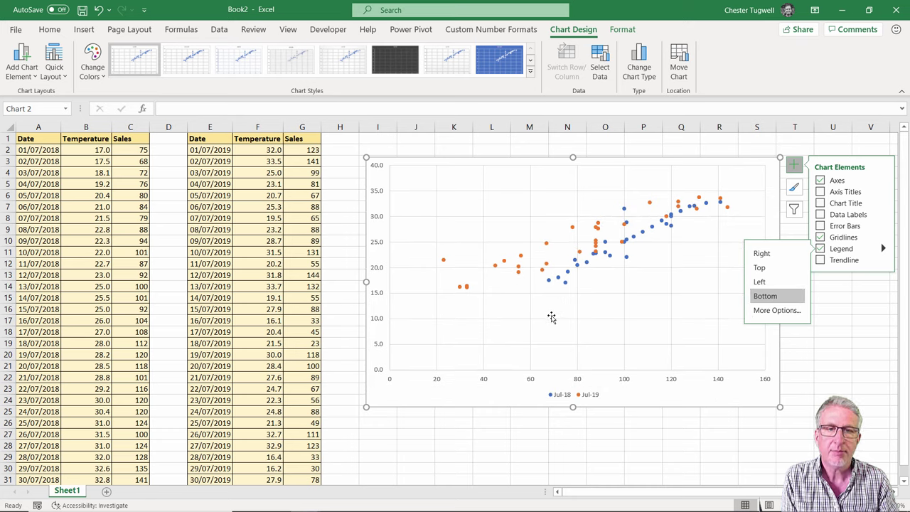
pyautogui.click(857, 295)
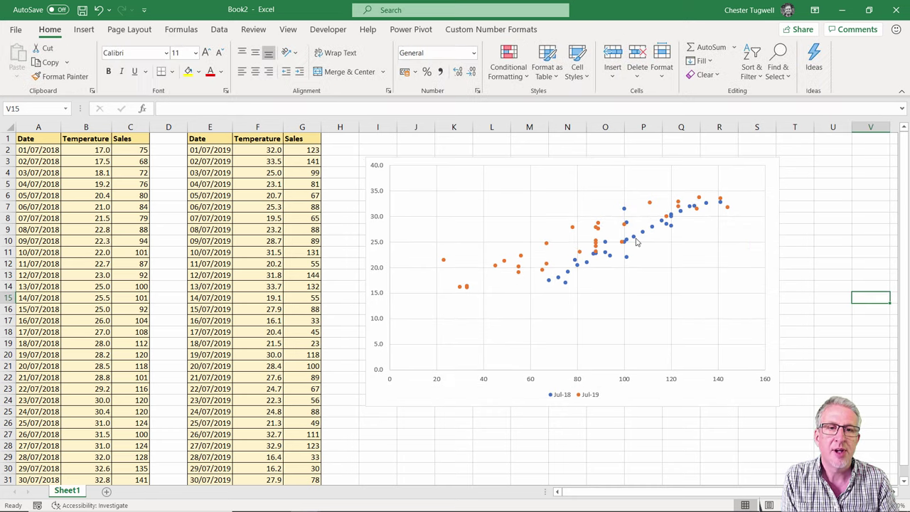
# Step: Add a linear trendline to the Jul-18 series and another to the Jul-19 series
pyautogui.click(635, 240)
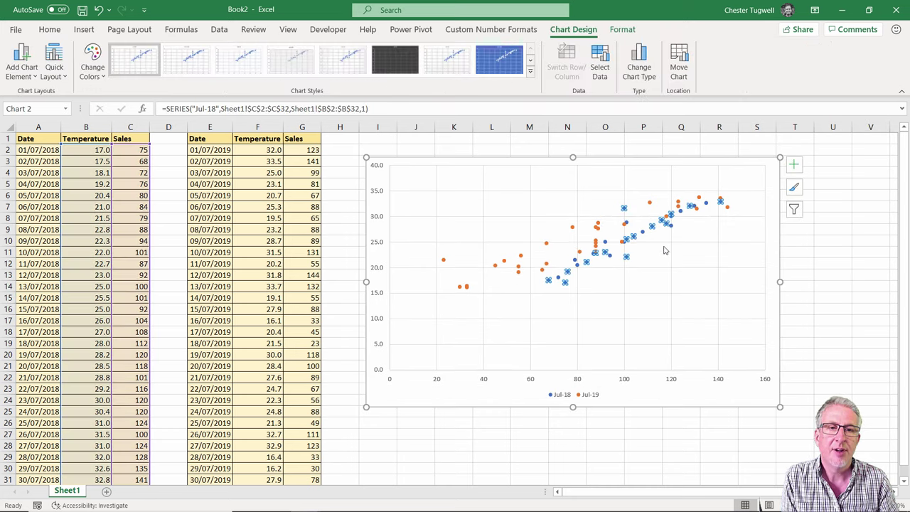
pyautogui.click(795, 164)
pyautogui.click(820, 260)
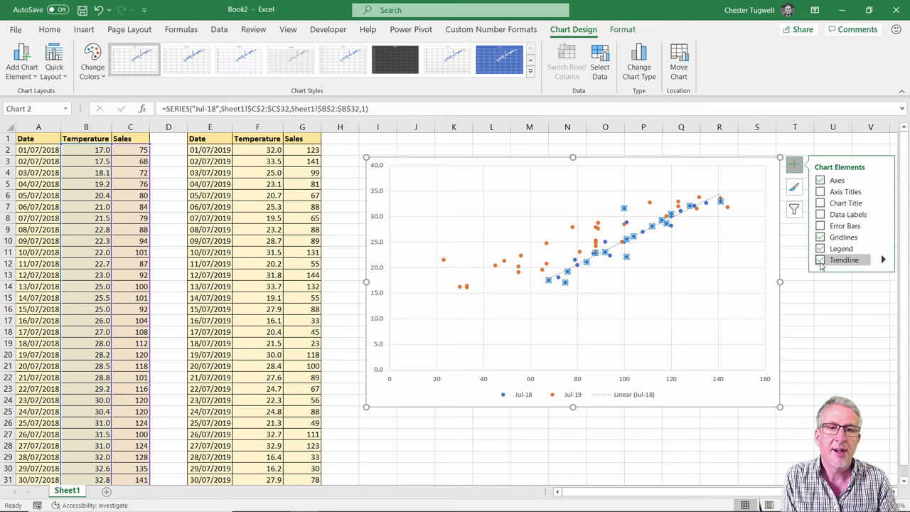
pyautogui.click(547, 243)
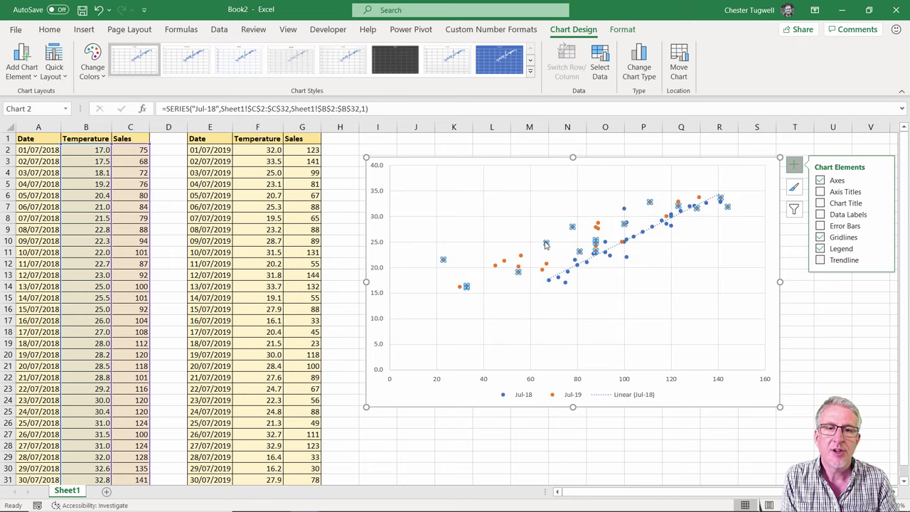
pyautogui.click(820, 260)
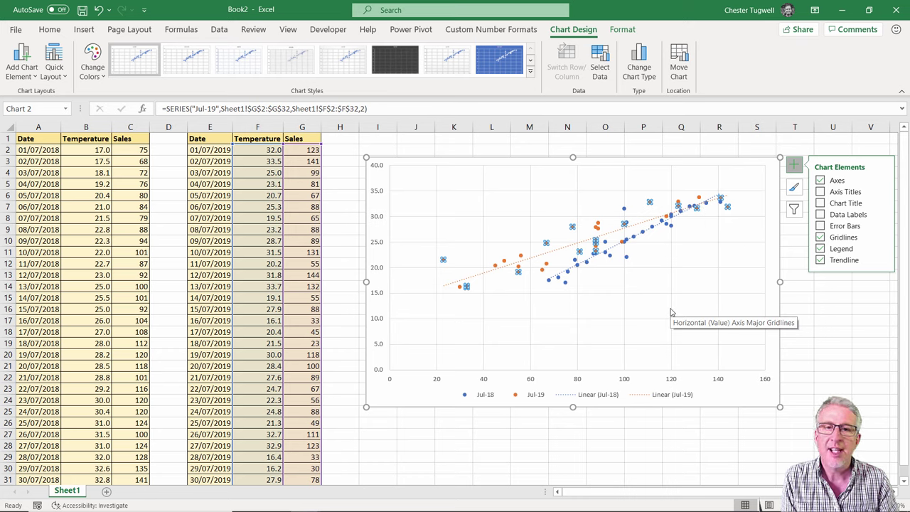
# Step: Add a chart title reading 'Ice Cream Sales Jul 18 vs Jul 19'
pyautogui.click(820, 203)
pyautogui.click(580, 171)
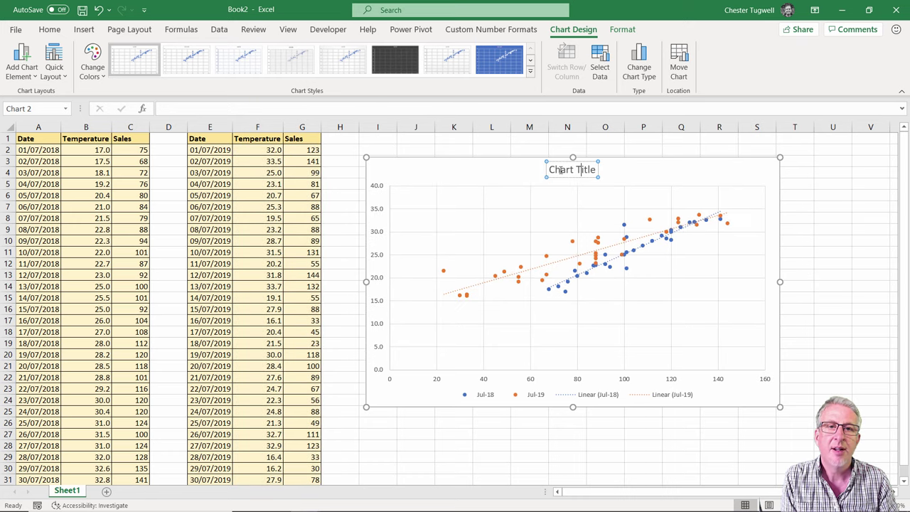
pyautogui.hotkey('ctrl', 'a')
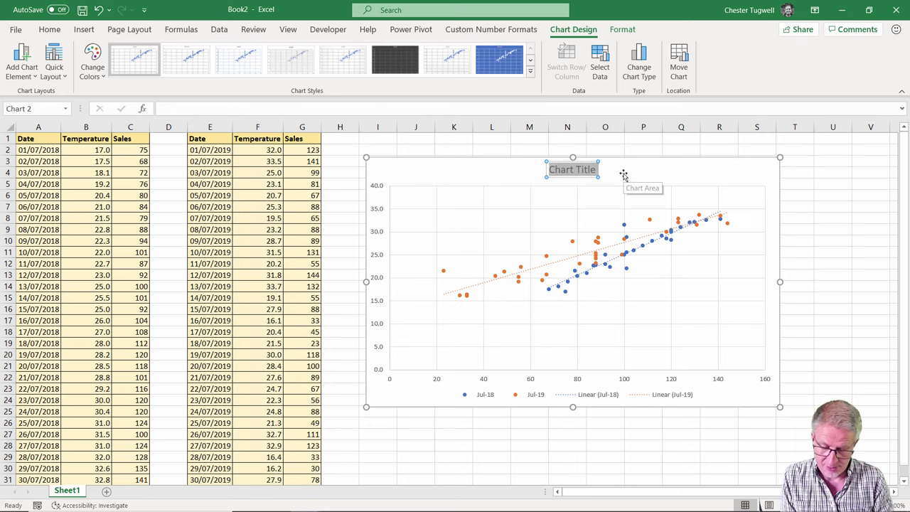
pyautogui.write('Ice Cre')
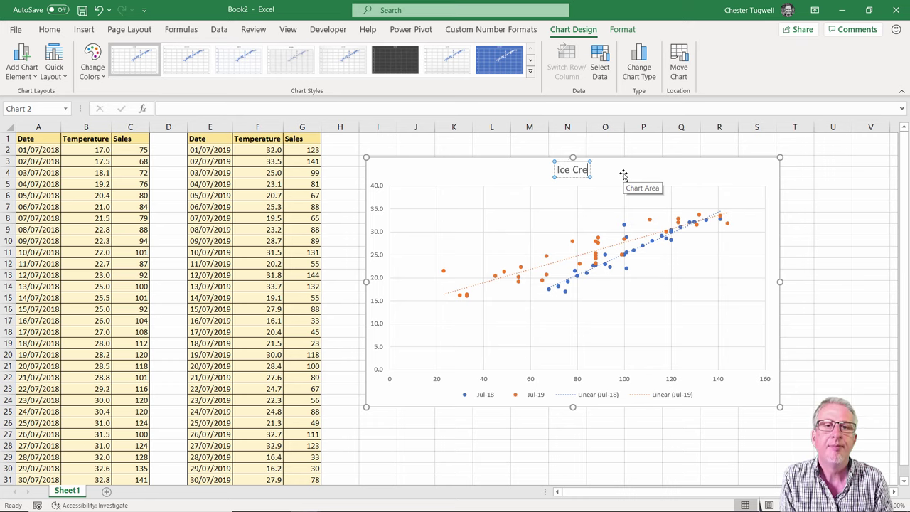
pyautogui.write('am Sales')
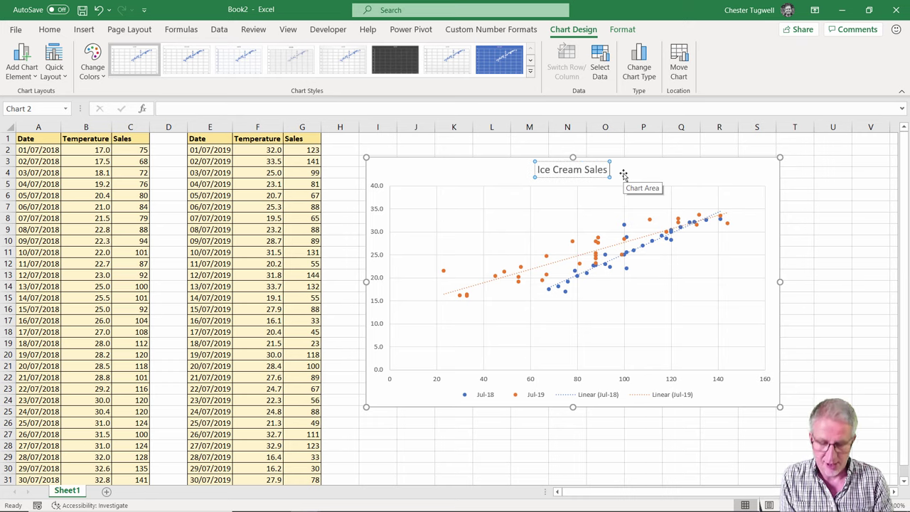
pyautogui.write('Jul')
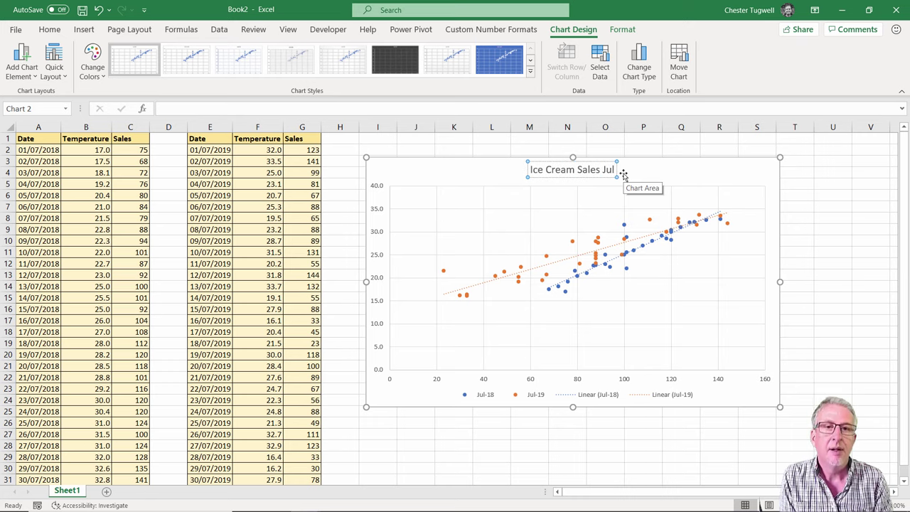
pyautogui.write(' 18 vs')
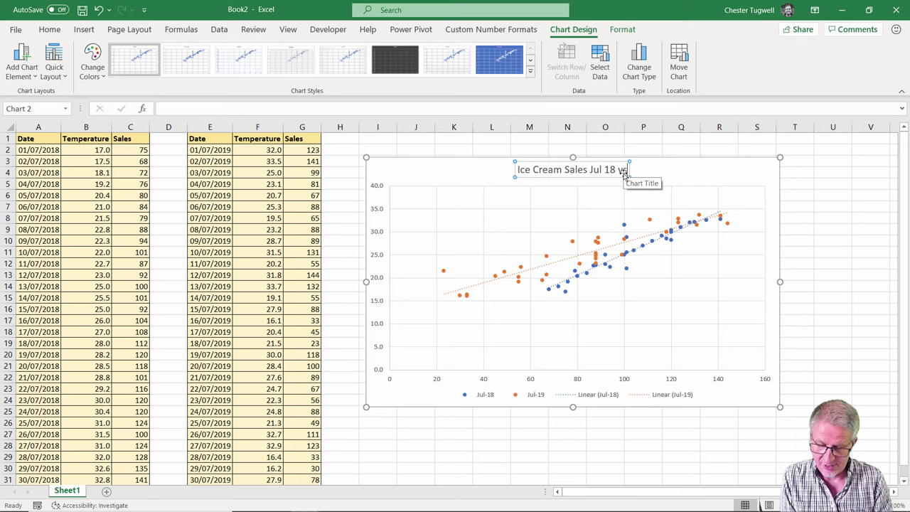
pyautogui.write(' Jul')
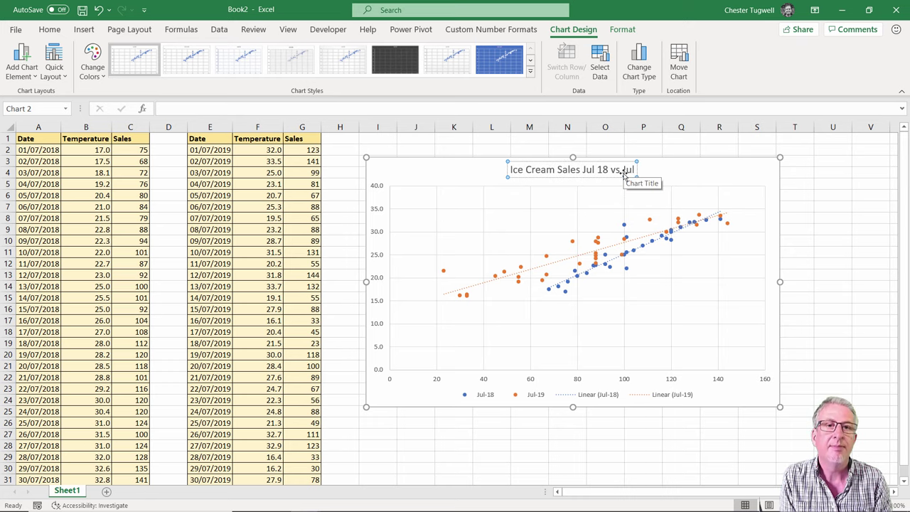
pyautogui.write(' 19')
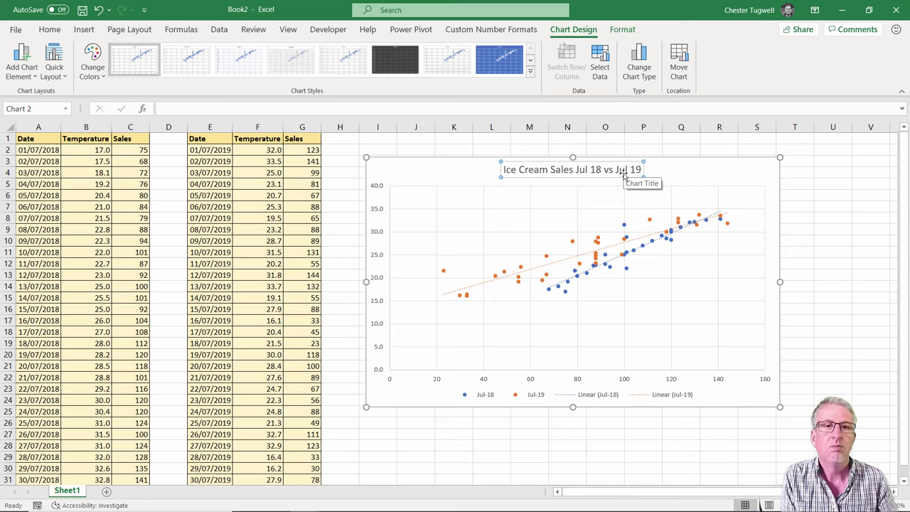
pyautogui.click(737, 174)
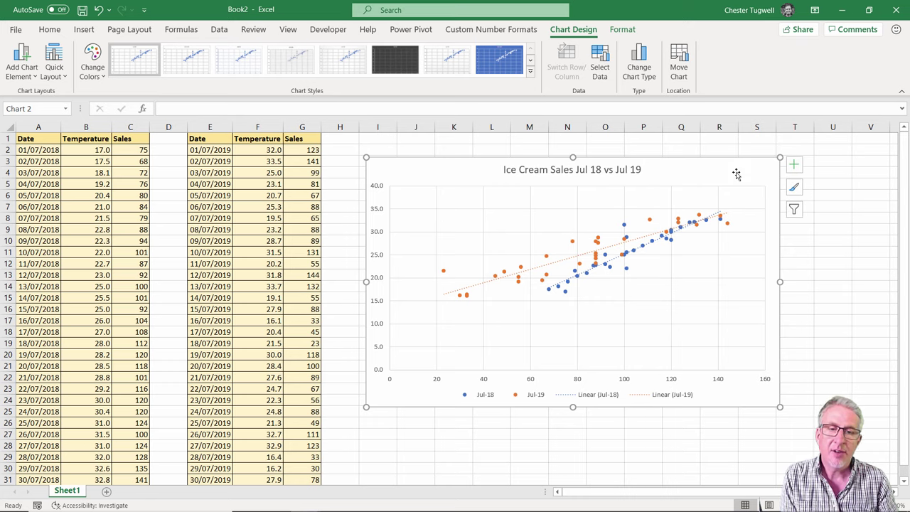